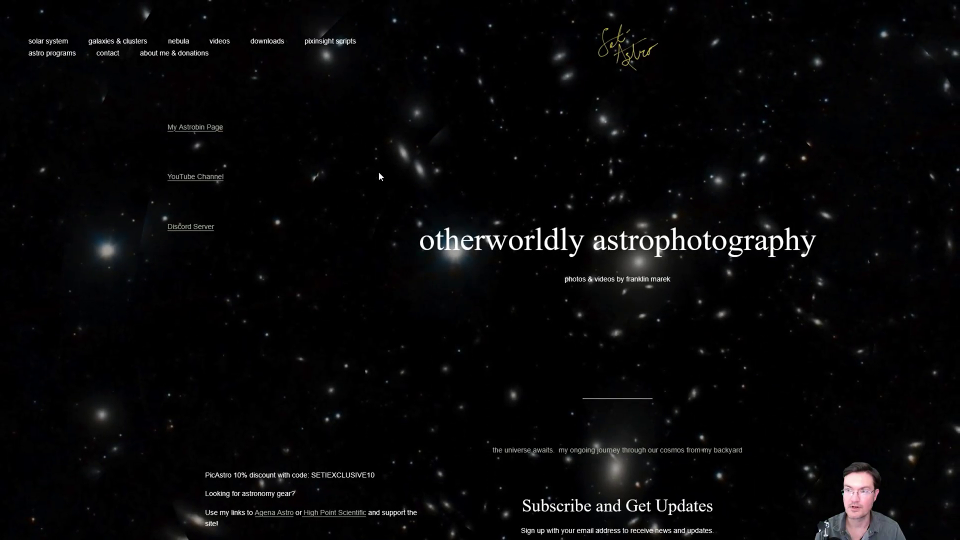
Step: Go to Seti Astro's Suite from the Astro Programs menu on setiastro.com
mouse_move(37, 58)
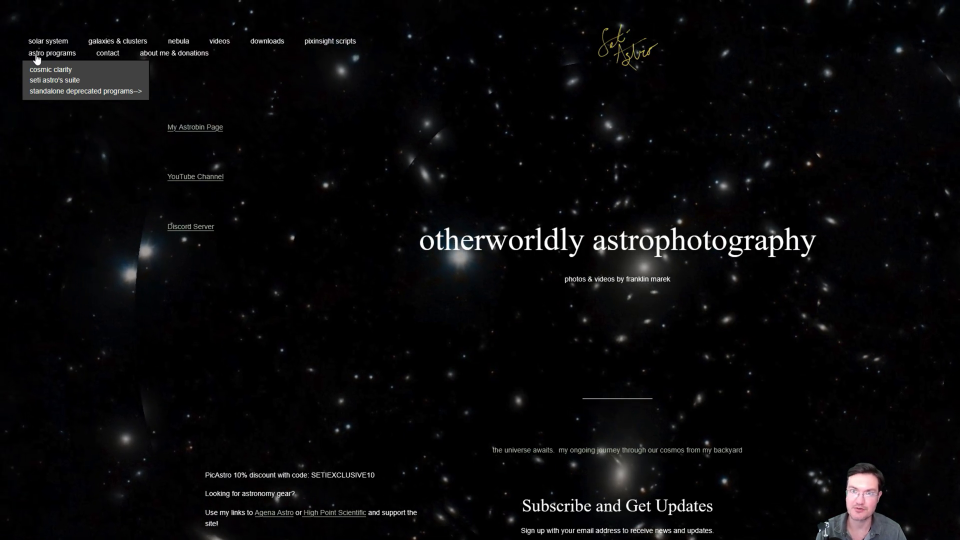
left_click(73, 82)
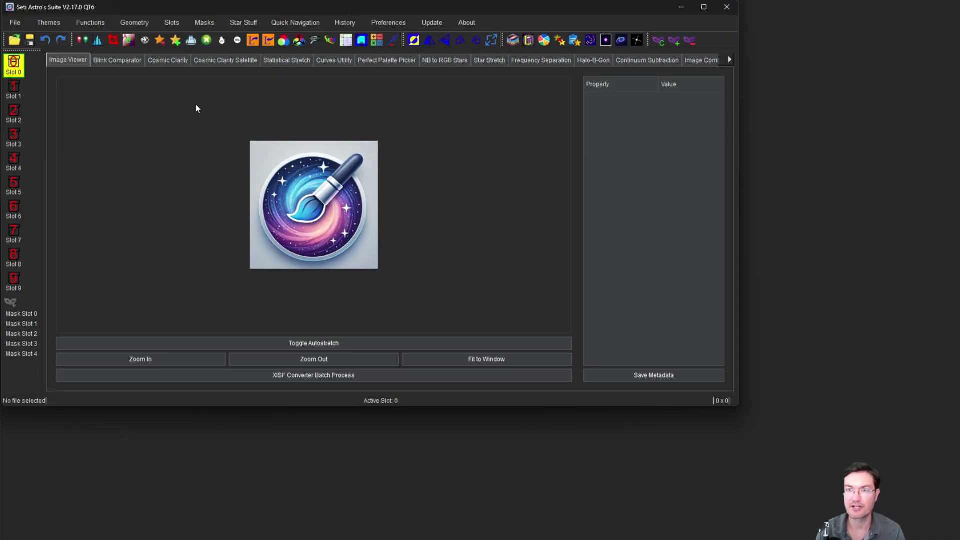
Step: Show the Cosmic Clarity tab with its Sharpen settings at 0.50 stellar and non-stellar amounts
left_click(173, 64)
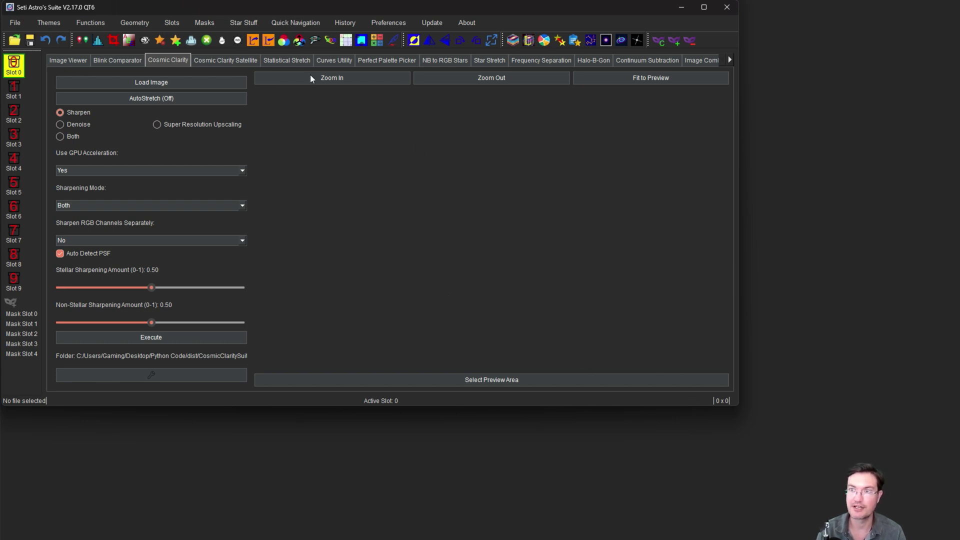
Step: View the Curves Utility and reposition its editor, then switch to the Perfect Palette Picker
left_click(325, 60)
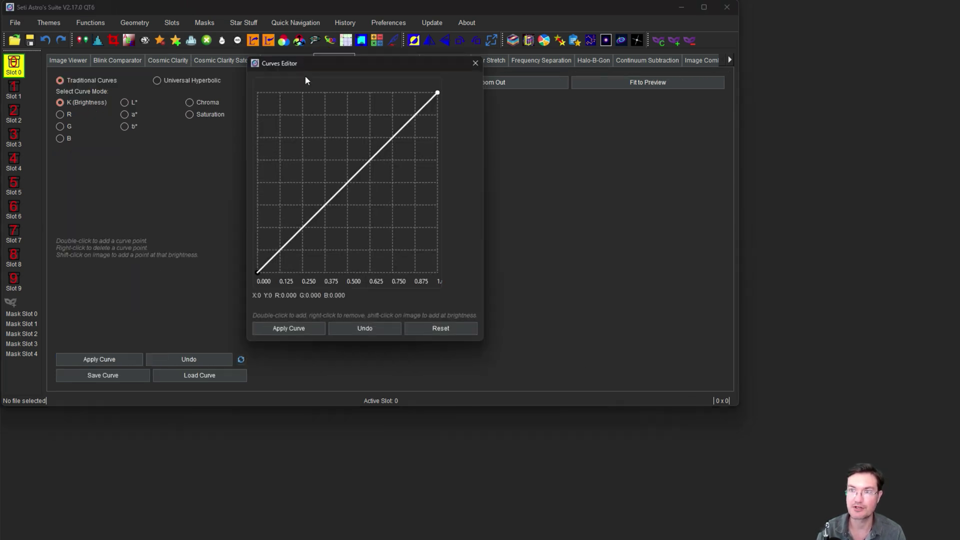
left_click_drag(310, 64, 141, 96)
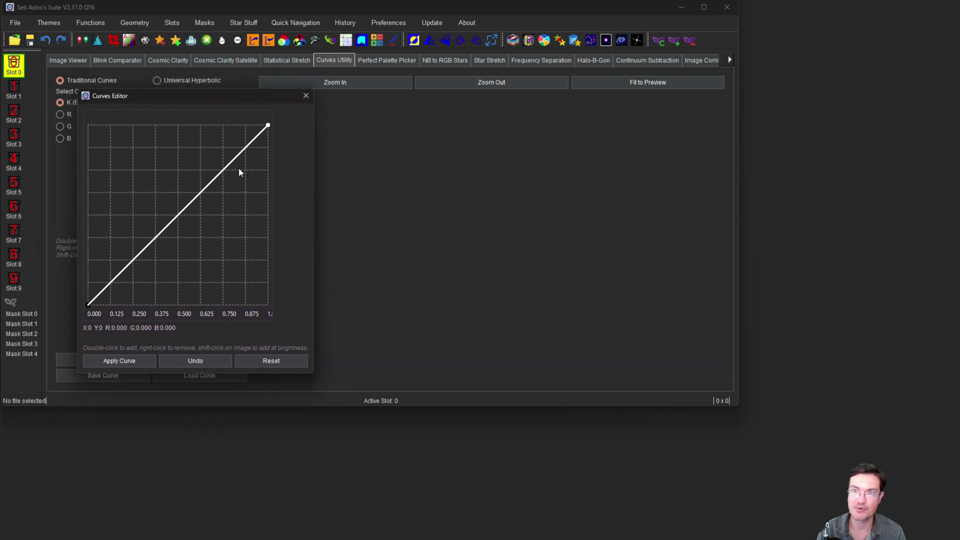
left_click(406, 60)
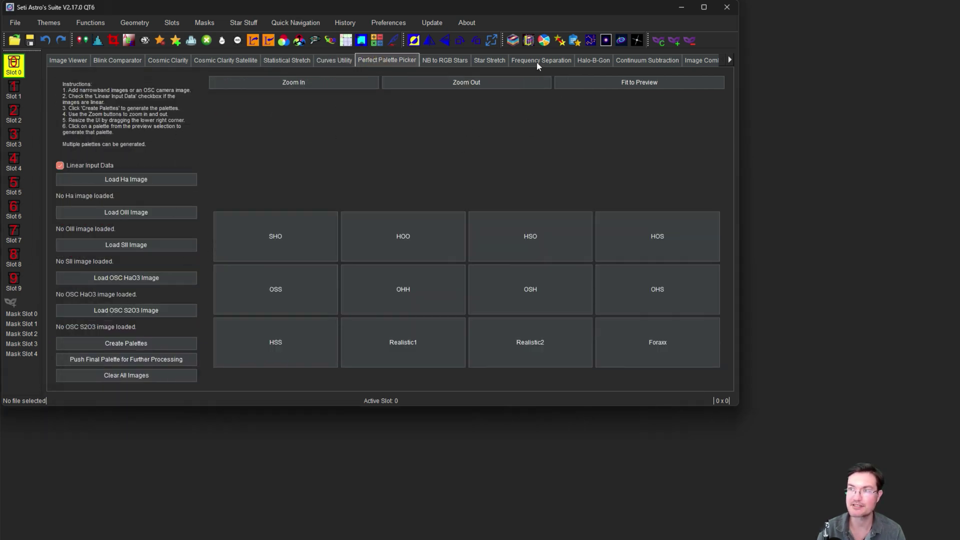
Step: Open the Live Stacking window from the toolbar icon
left_click(529, 41)
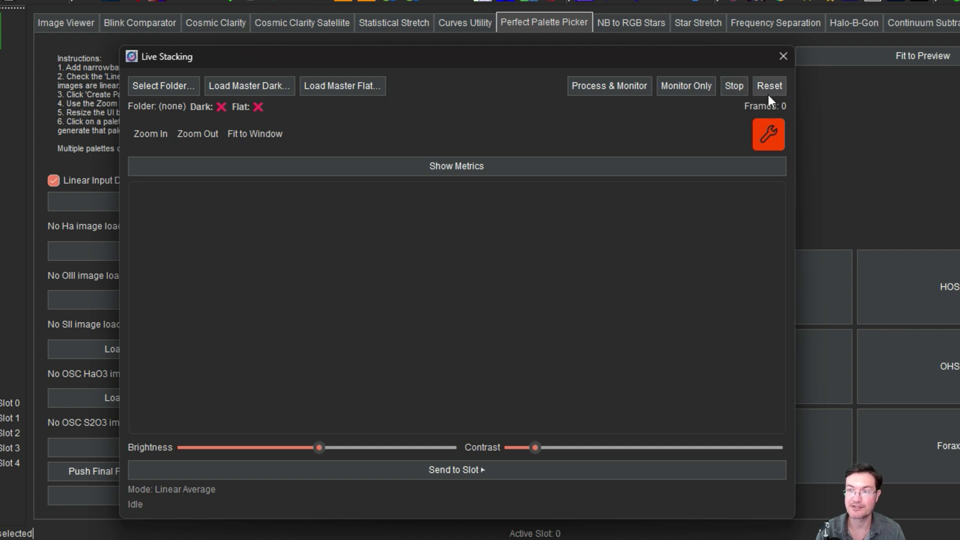
left_click(755, 141)
left_click_drag(430, 224, 555, 181)
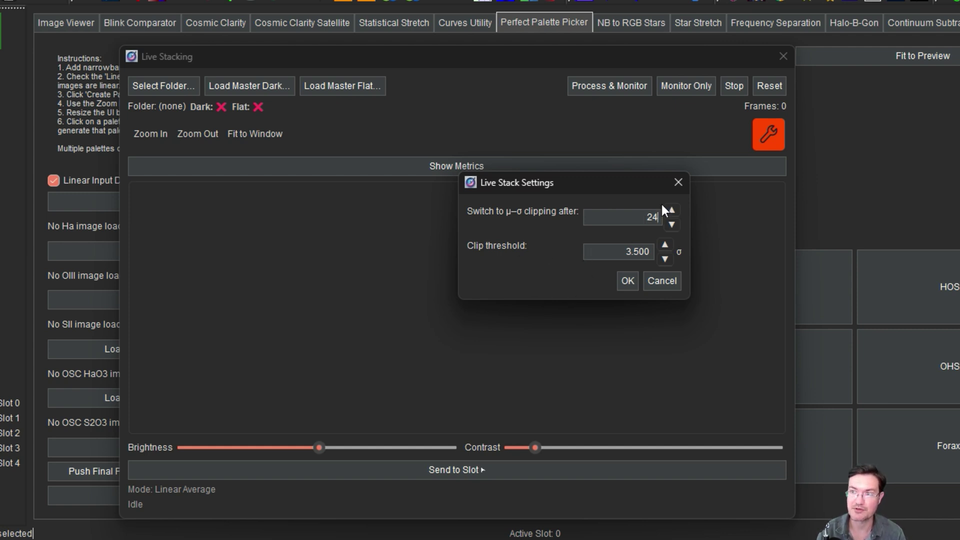
left_click(679, 183)
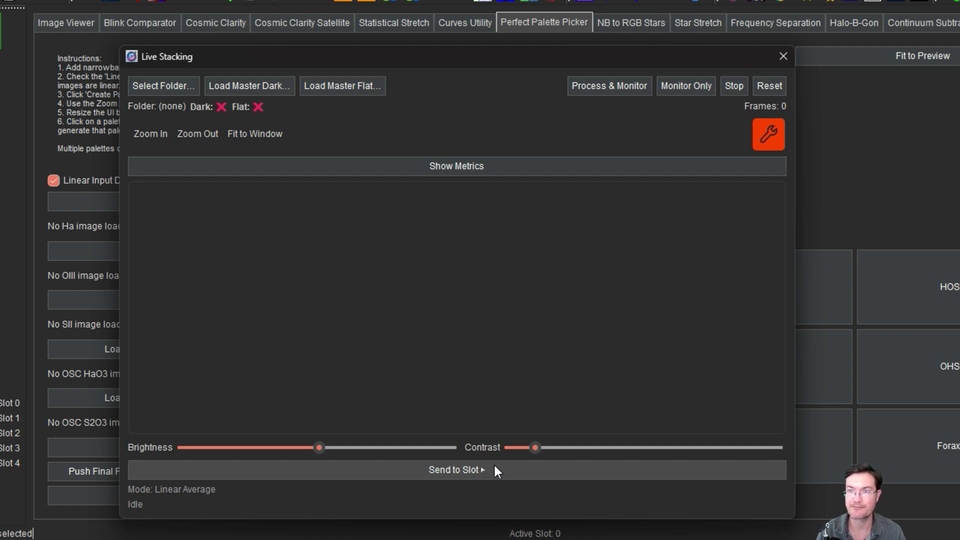
left_click_drag(365, 59, 250, 1)
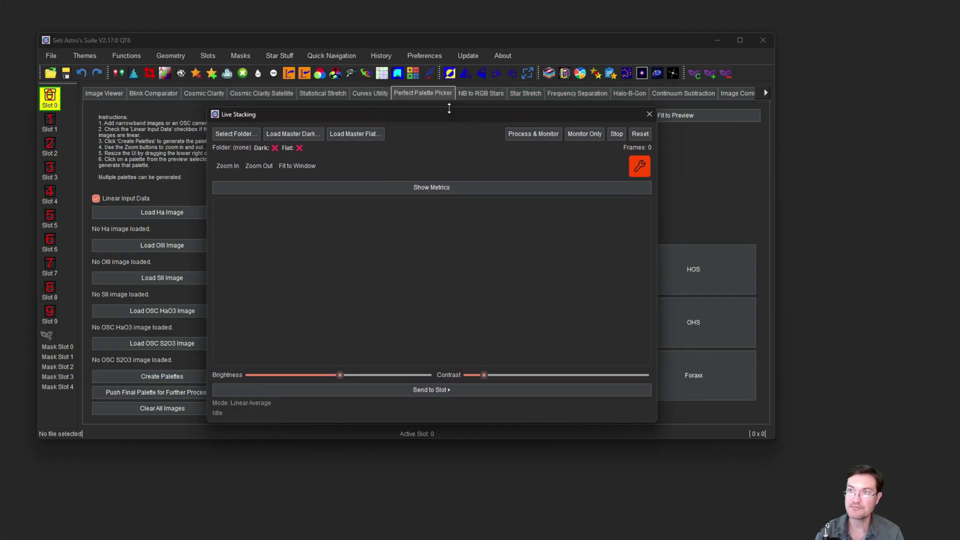
Step: Switch the main window to the Image Viewer tab and bring the Live Stacking window back over it
left_click_drag(446, 116, 661, 189)
left_click_drag(460, 182, 757, 144)
left_click(313, 93)
left_click(202, 93)
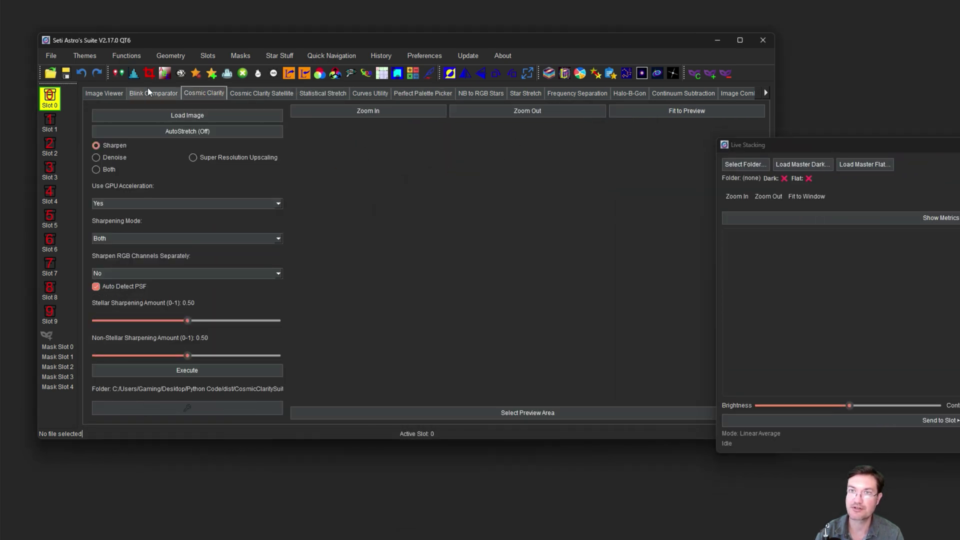
left_click(147, 95)
left_click(96, 95)
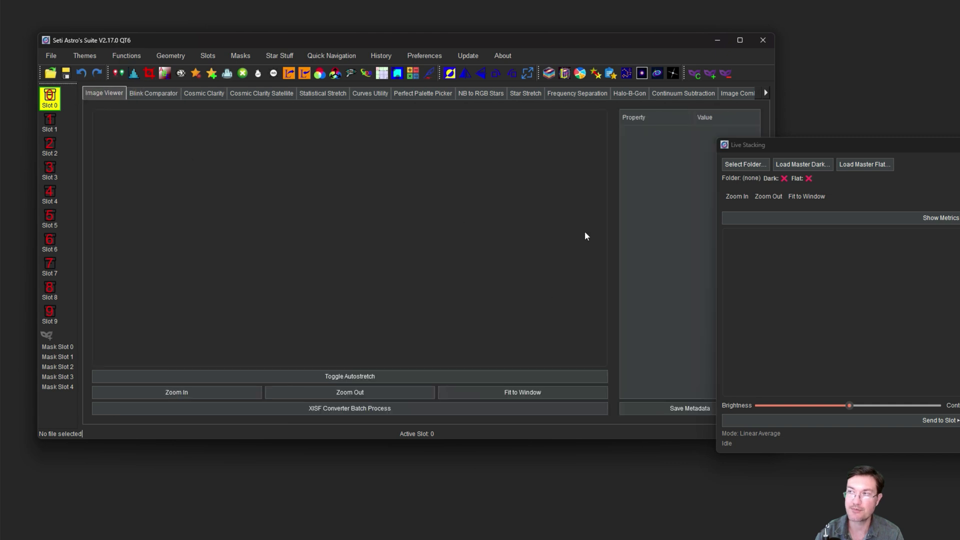
left_click(784, 157)
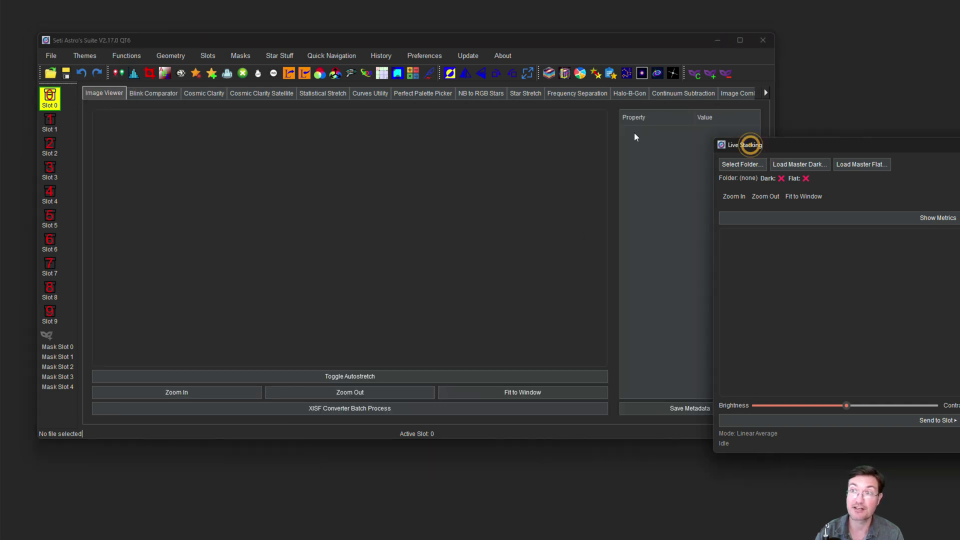
left_click_drag(615, 134, 145, 91)
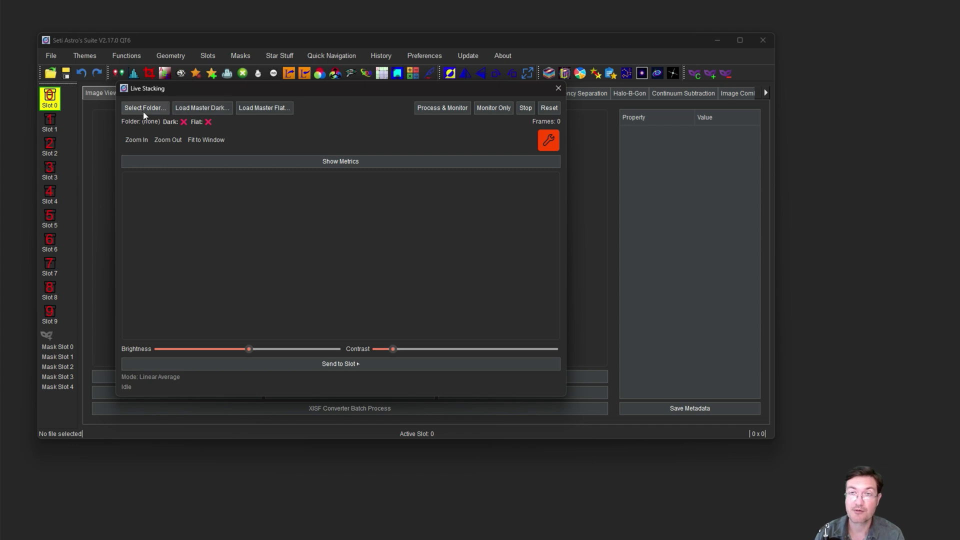
Step: Set livestackingtest as the folder the live stacker watches
left_click(143, 108)
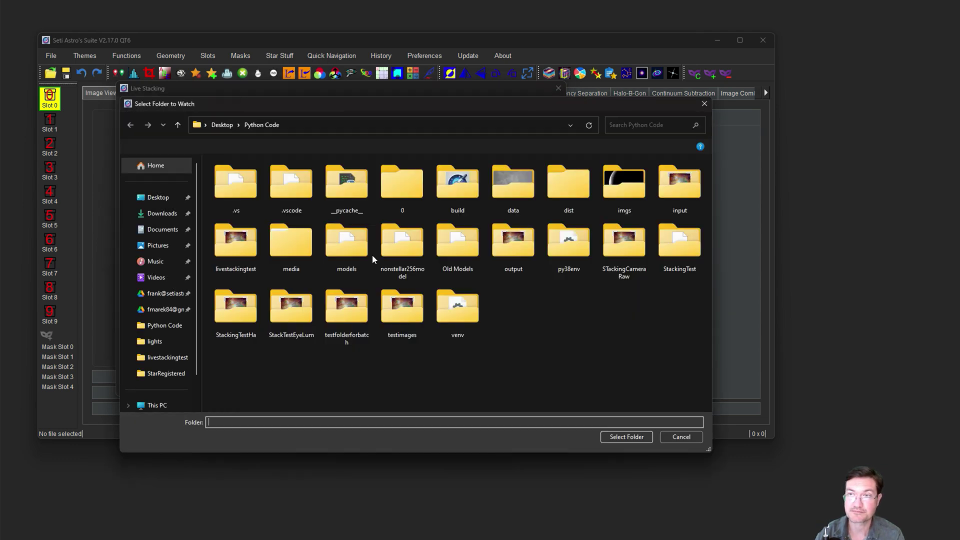
left_click(235, 242)
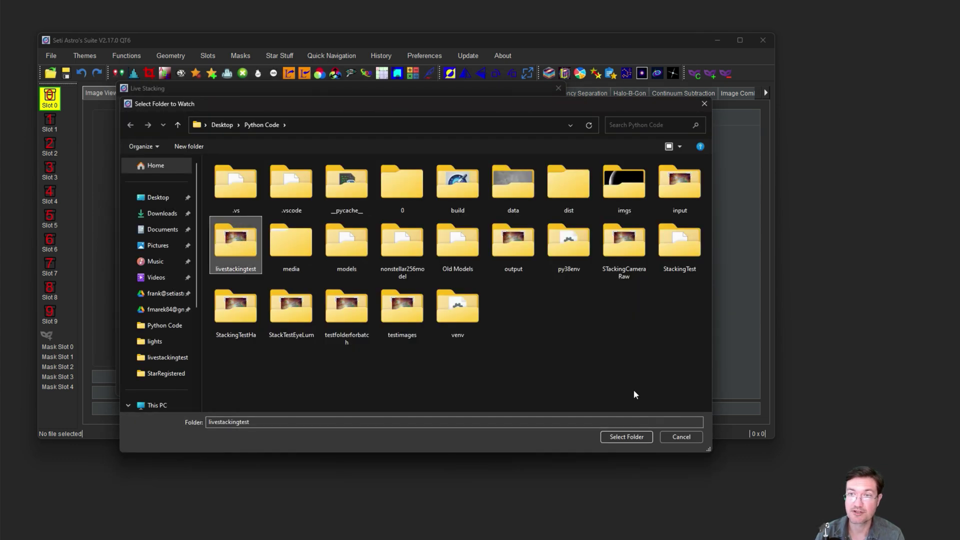
left_click(634, 437)
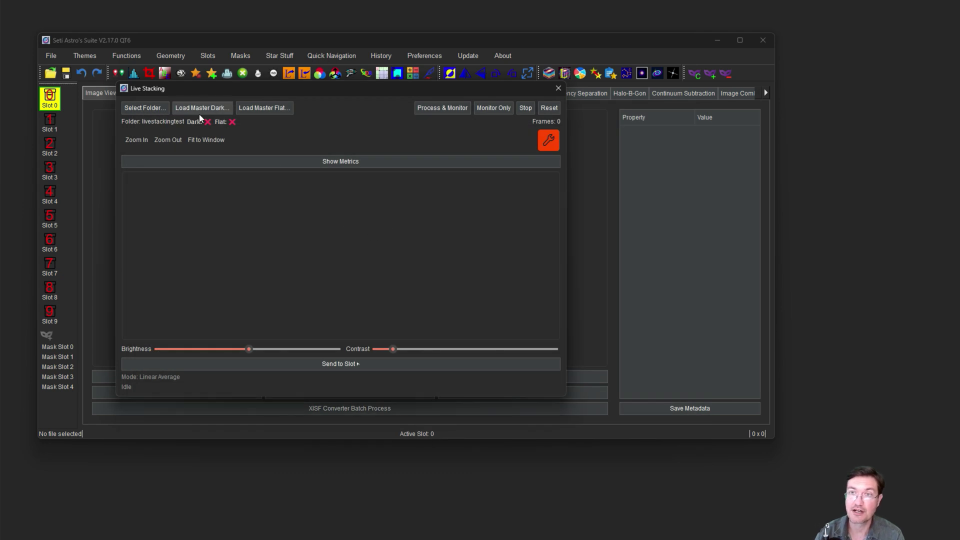
Step: Load dark.fit from the lights folder as the master dark
left_click(203, 109)
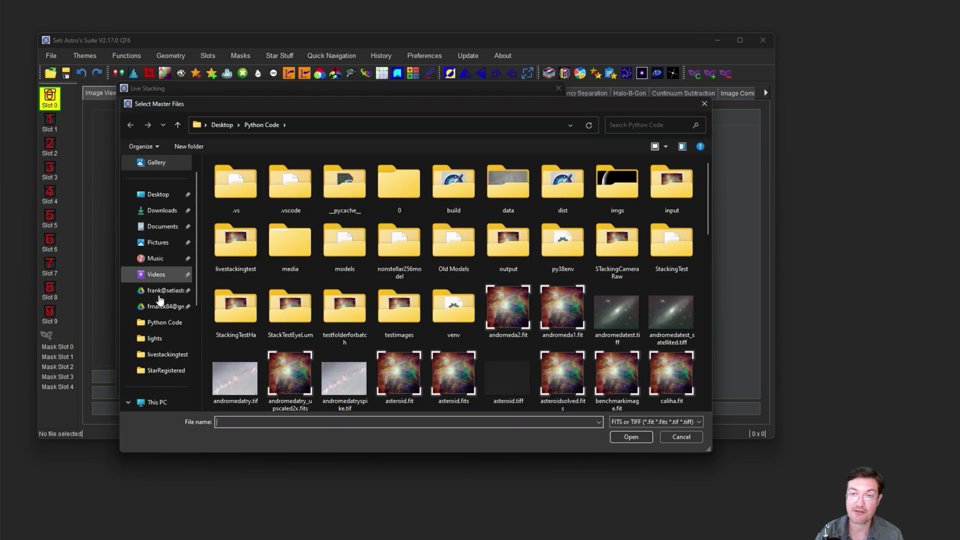
left_click(154, 338)
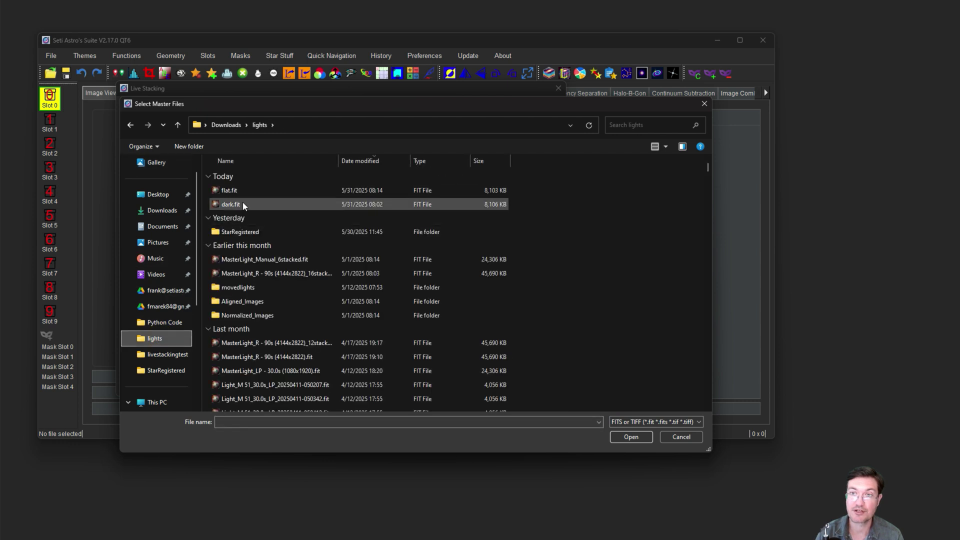
double_click(242, 204)
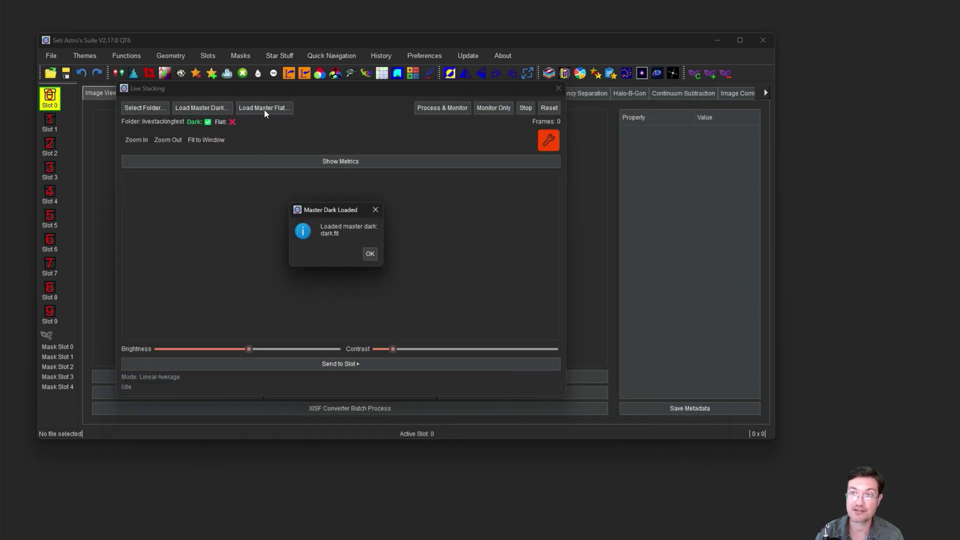
left_click(370, 252)
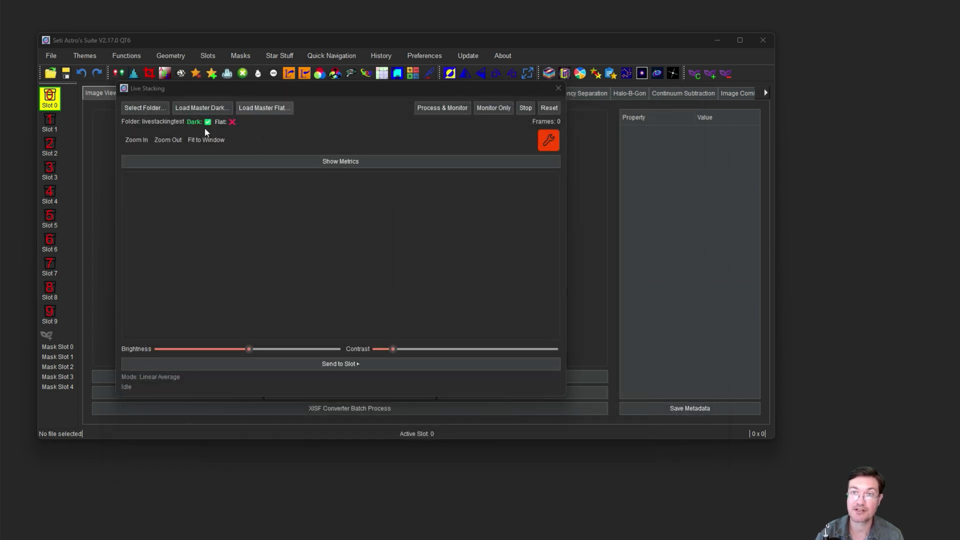
Step: Load the master flat and confirm it is ready
left_click(258, 108)
key("Escape")
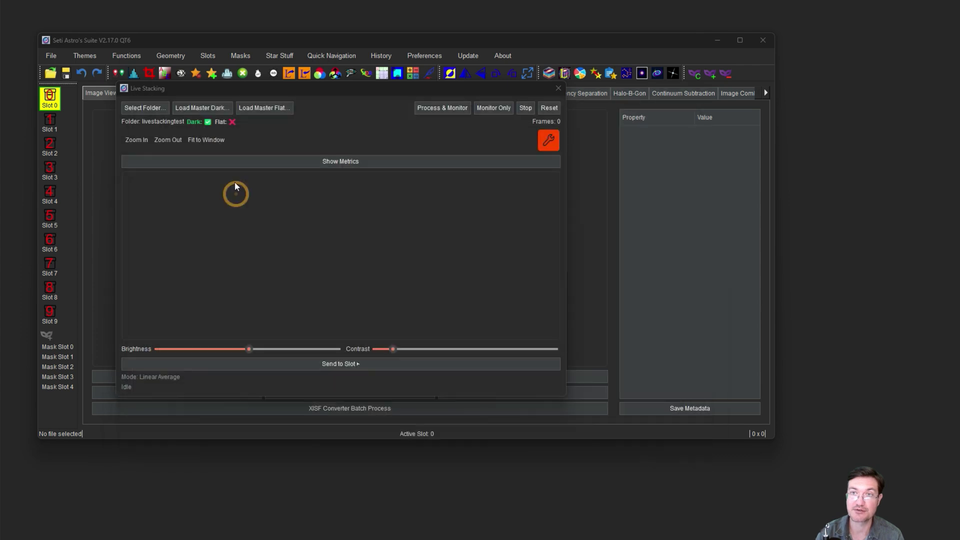
left_click(370, 251)
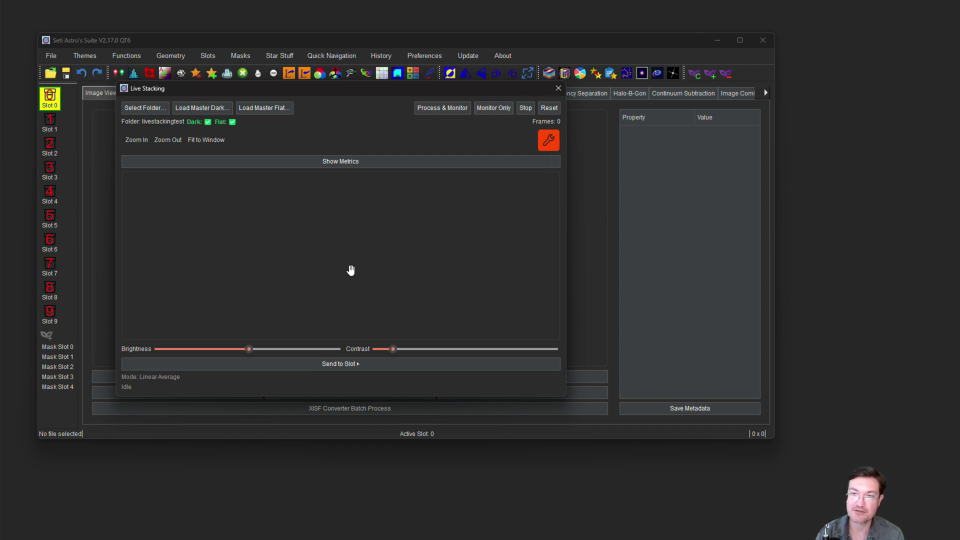
Step: Move the Live Stacking window to the upper left and enlarge it
left_click_drag(381, 90, 293, 39)
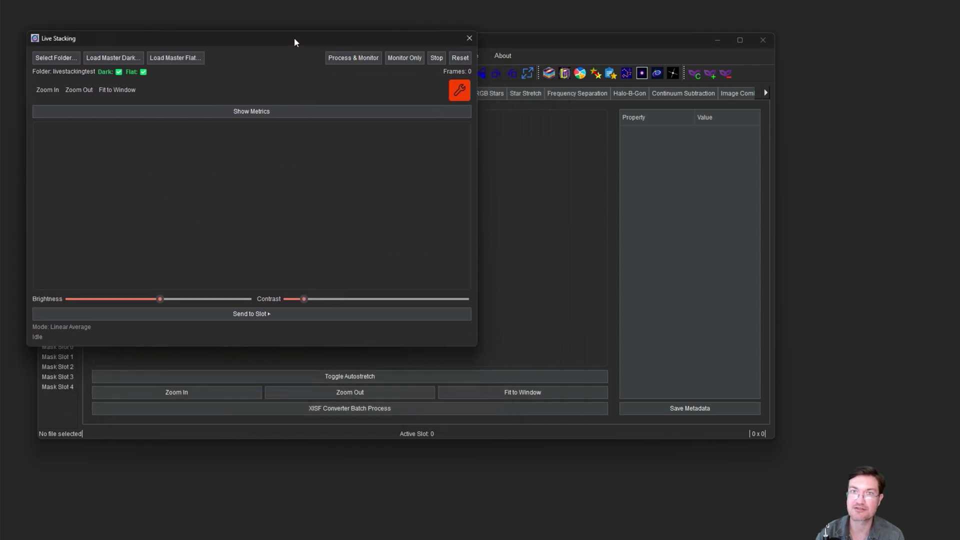
left_click_drag(476, 344, 550, 523)
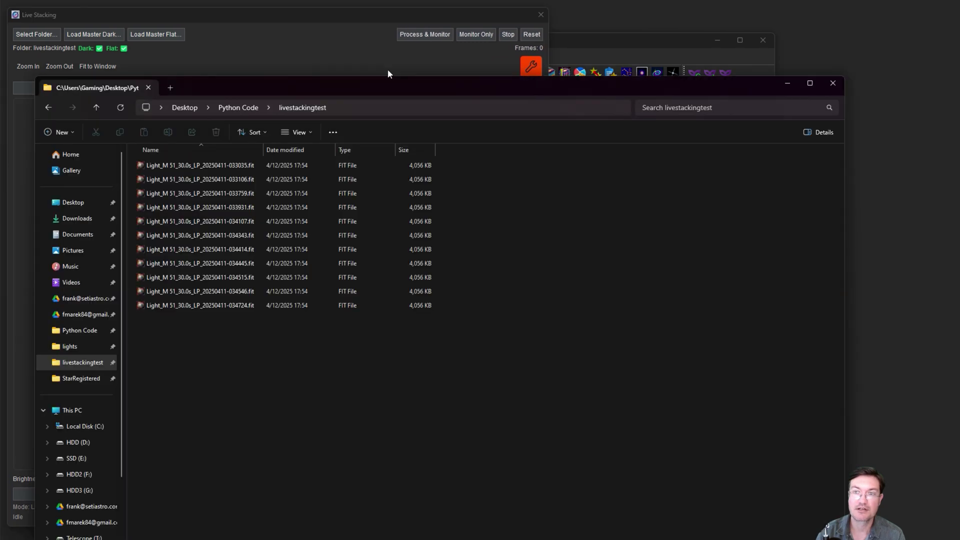
left_click_drag(388, 69, 0, 75)
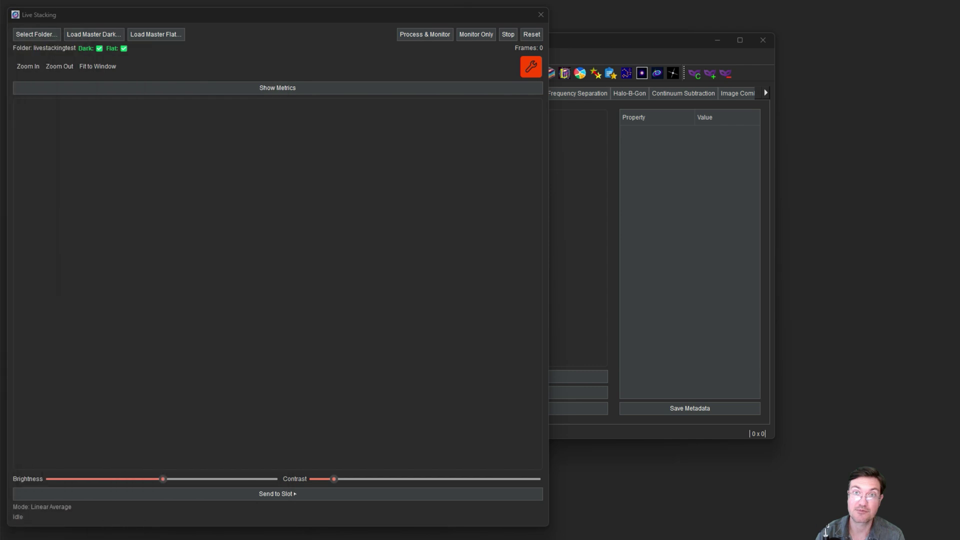
Step: Run Process & Monitor on the 11 M51 frames and zoom the preview until the image fills it
left_click(418, 37)
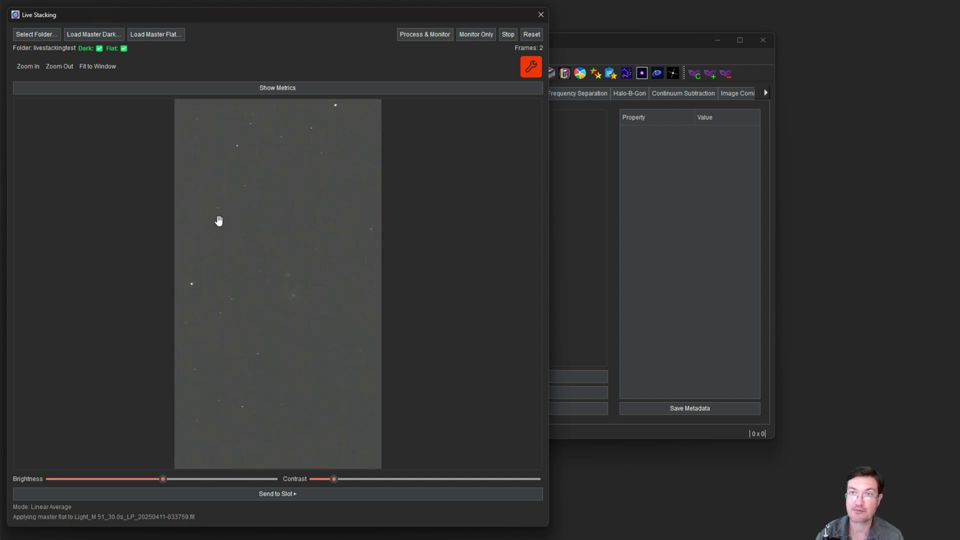
left_click(28, 66)
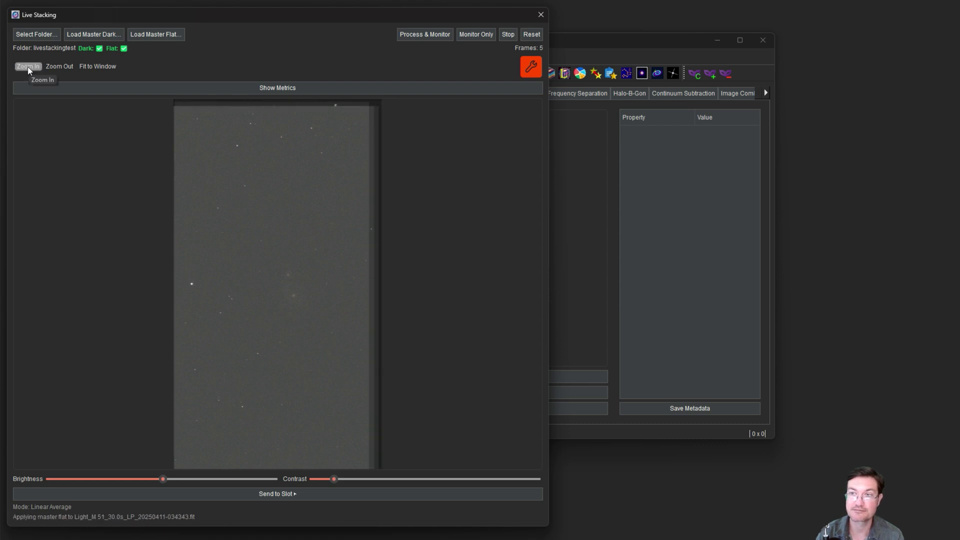
left_click(28, 66)
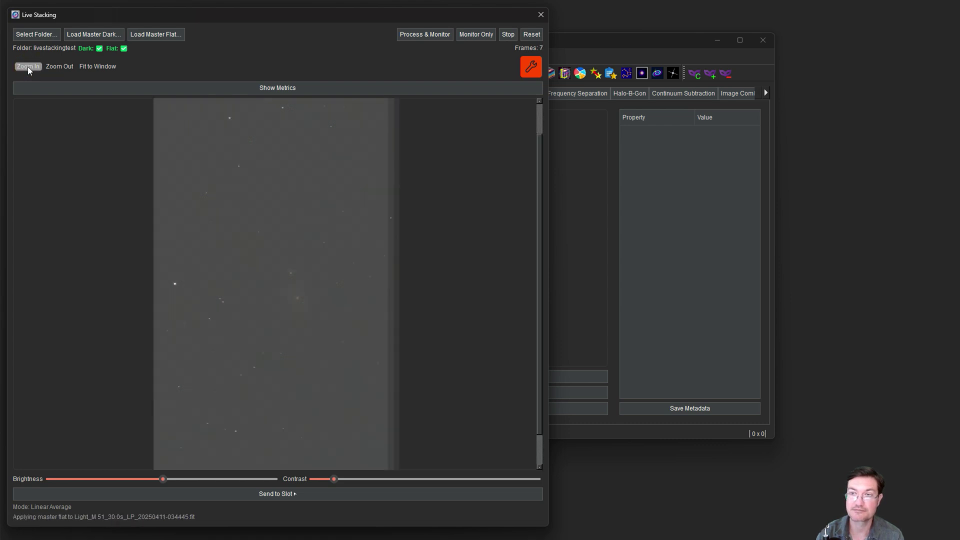
left_click(28, 66)
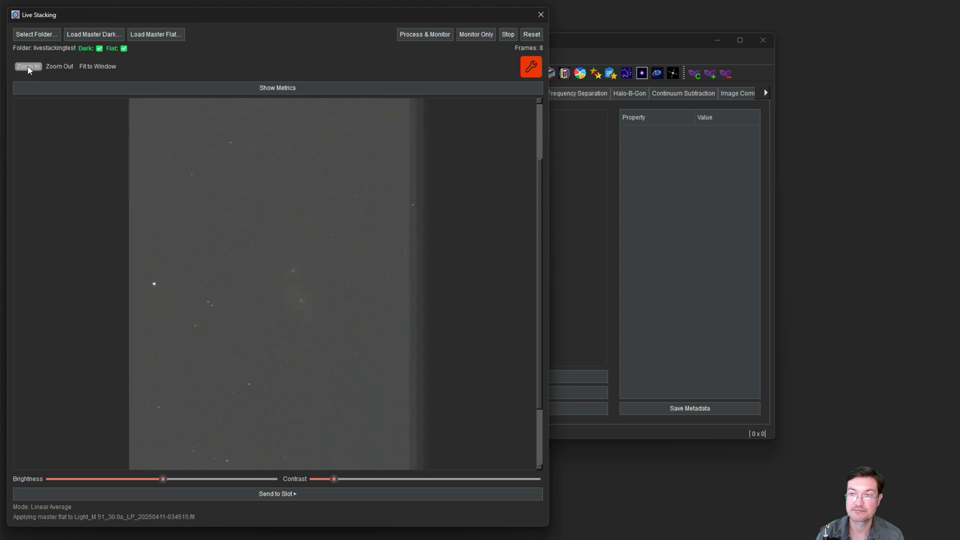
left_click(28, 67)
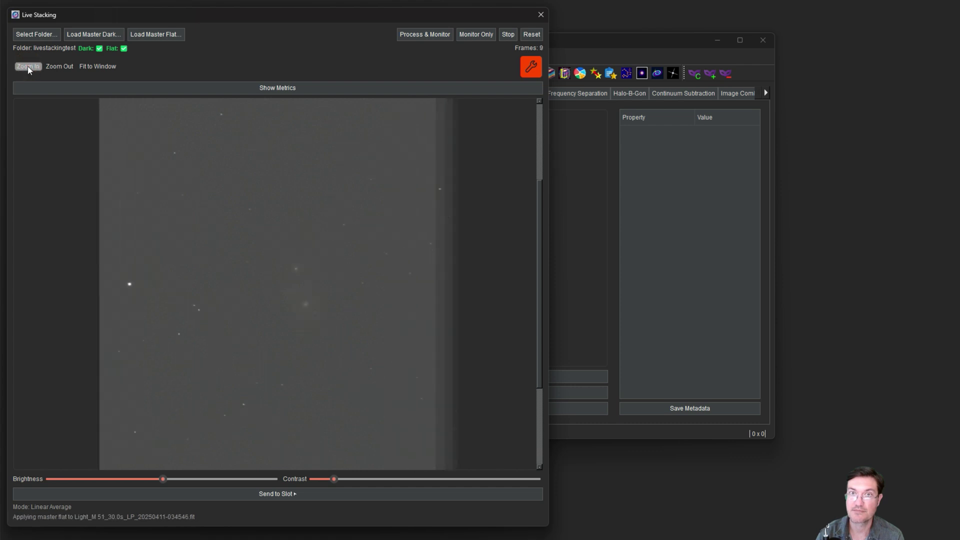
left_click(28, 67)
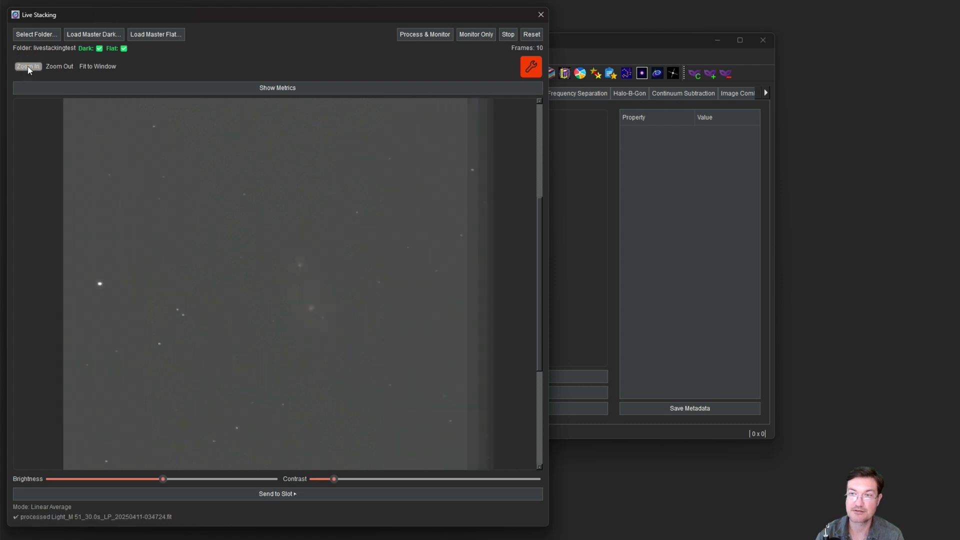
left_click(28, 67)
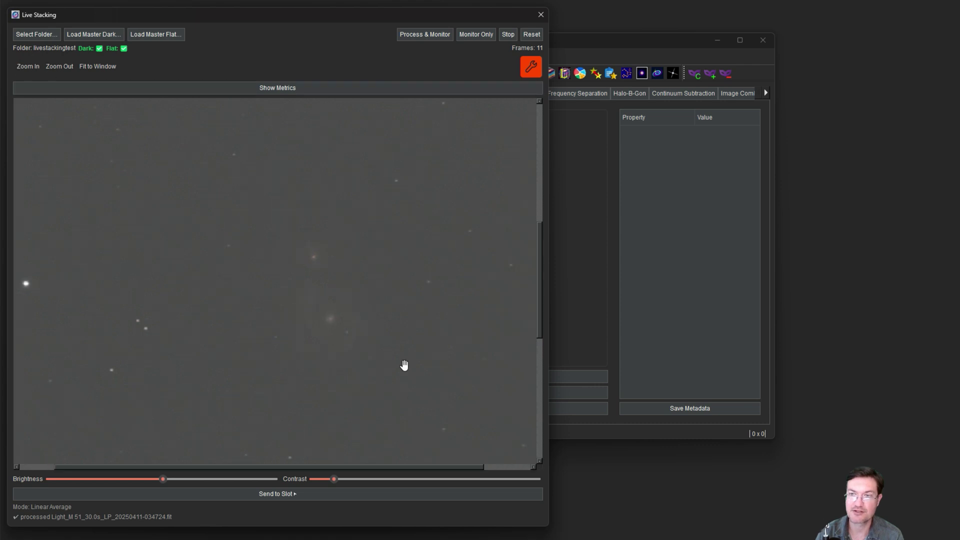
Step: Adjust the preview's contrast and brightness sliders, ending at lower contrast, and pan the M51 view
left_click_drag(410, 405, 376, 369)
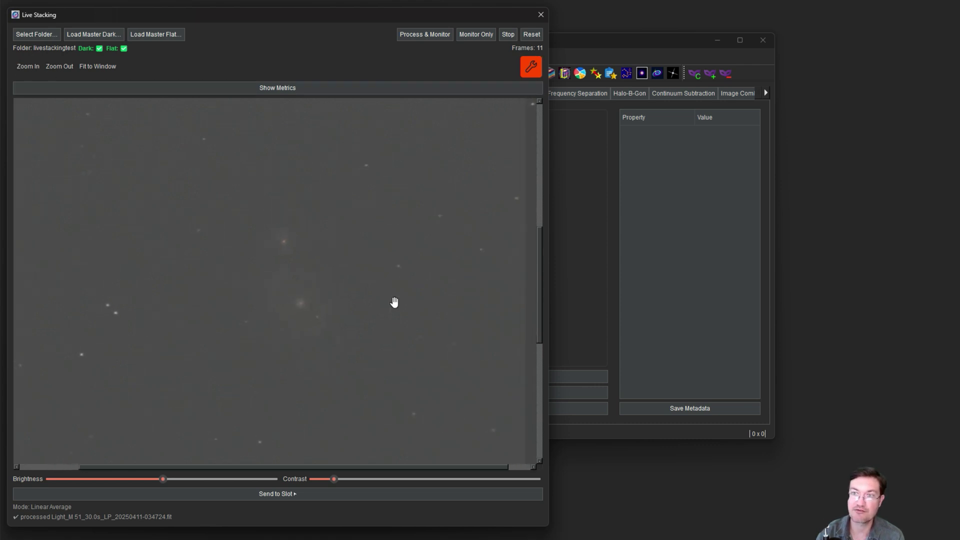
left_click_drag(334, 479, 439, 473)
mouse_move(159, 480)
left_mouse_down()
mouse_move(187, 475)
mouse_move(144, 472)
mouse_move(166, 466)
left_mouse_up()
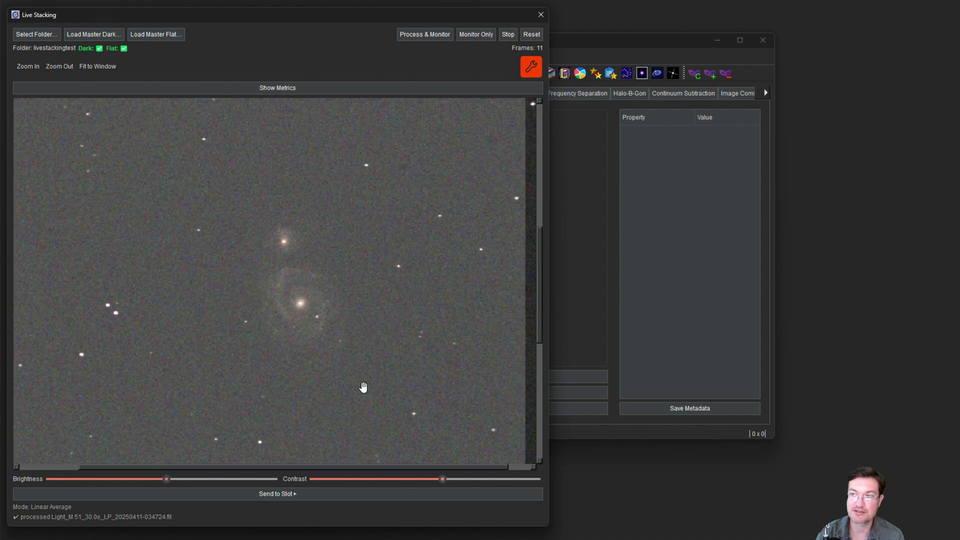
left_click_drag(326, 355, 317, 400)
left_click_drag(442, 479, 388, 475)
left_click(422, 362)
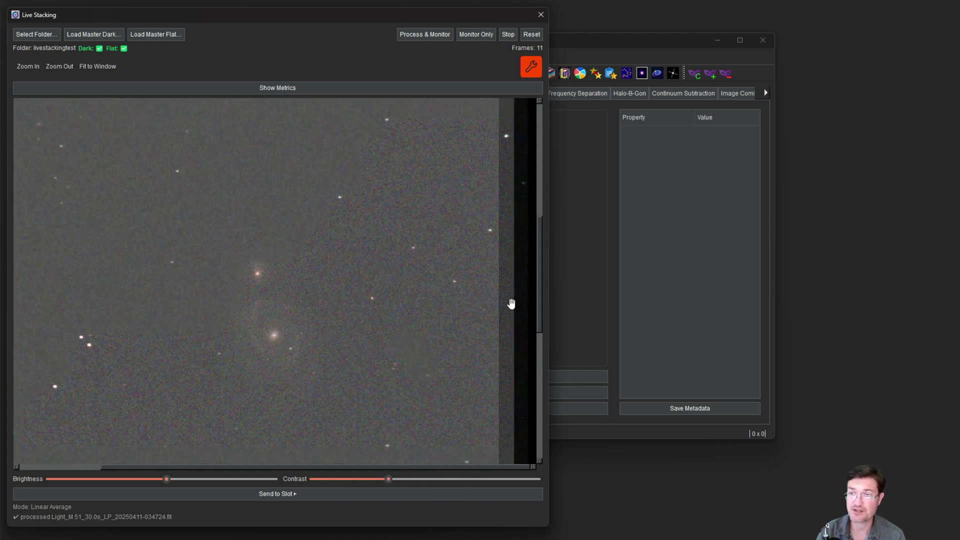
left_click_drag(327, 358, 421, 321)
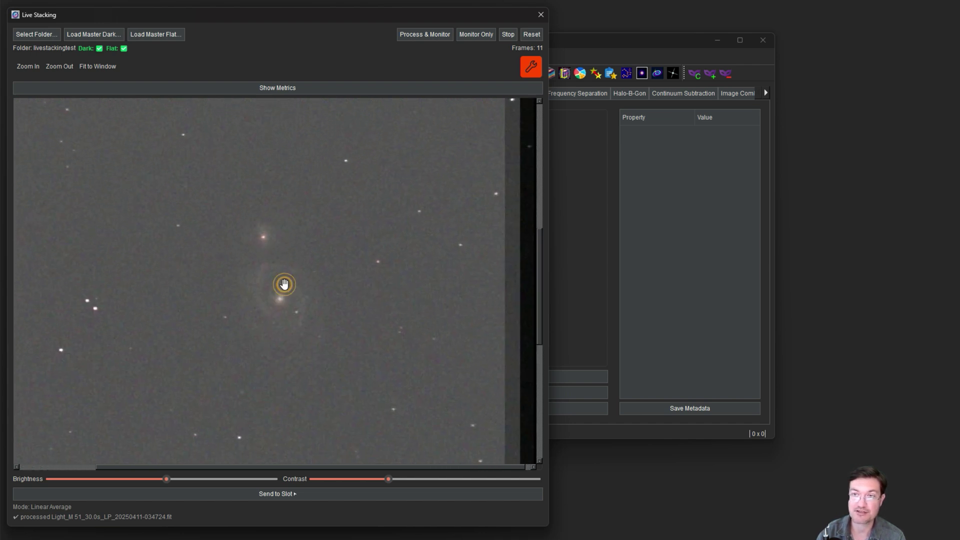
left_click_drag(285, 283, 308, 284)
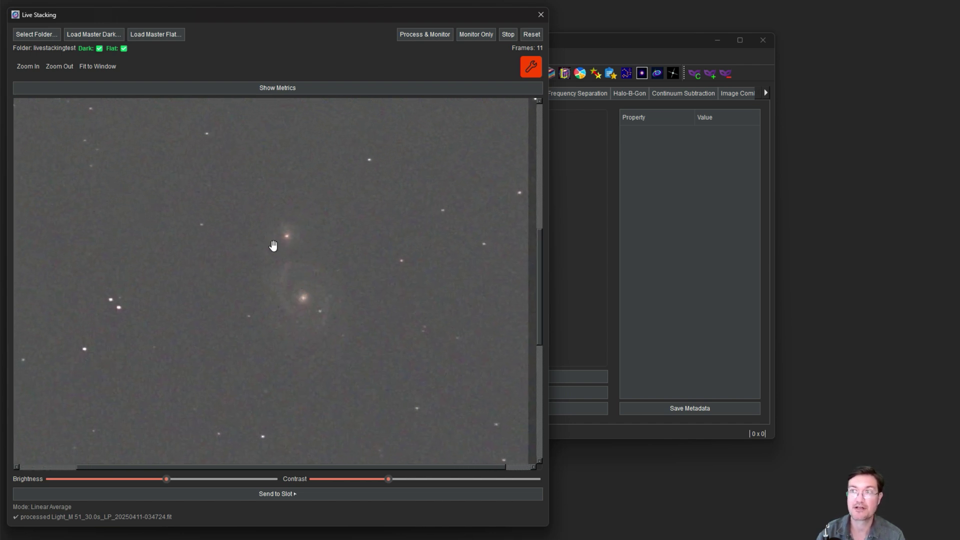
Step: Open Show Metrics, then move the Live Stack Metrics window up-left and enlarge its charts
left_click(262, 88)
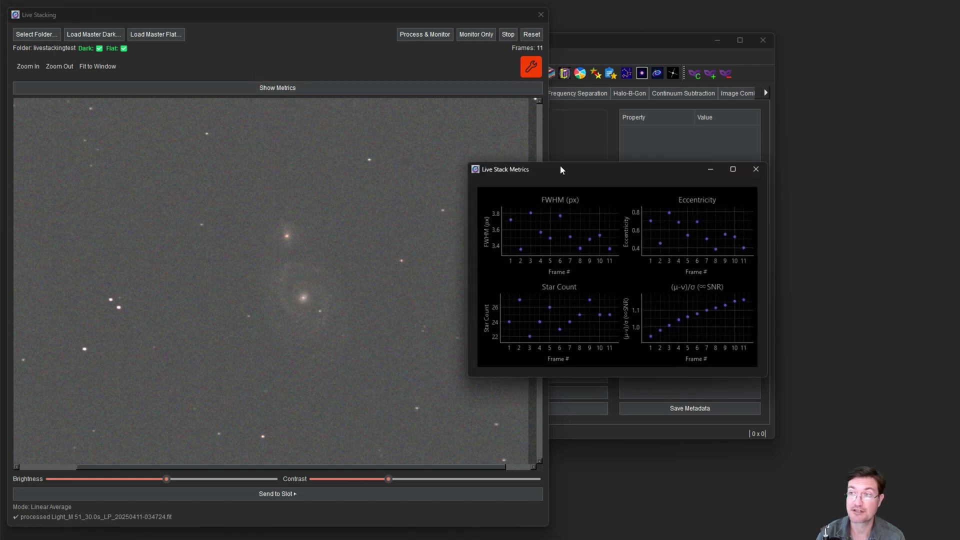
left_click_drag(560, 167, 518, 84)
left_click_drag(725, 293, 914, 403)
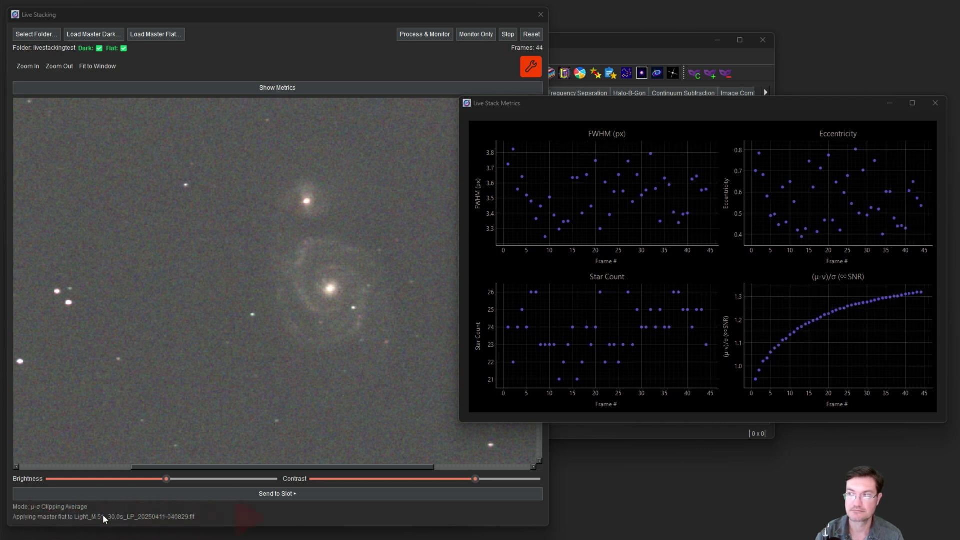
Step: Raise the Live Stacking window over the metrics plots and pan the M51 preview
left_click(347, 330)
left_click_drag(340, 330, 327, 328)
left_click_drag(412, 259, 406, 257)
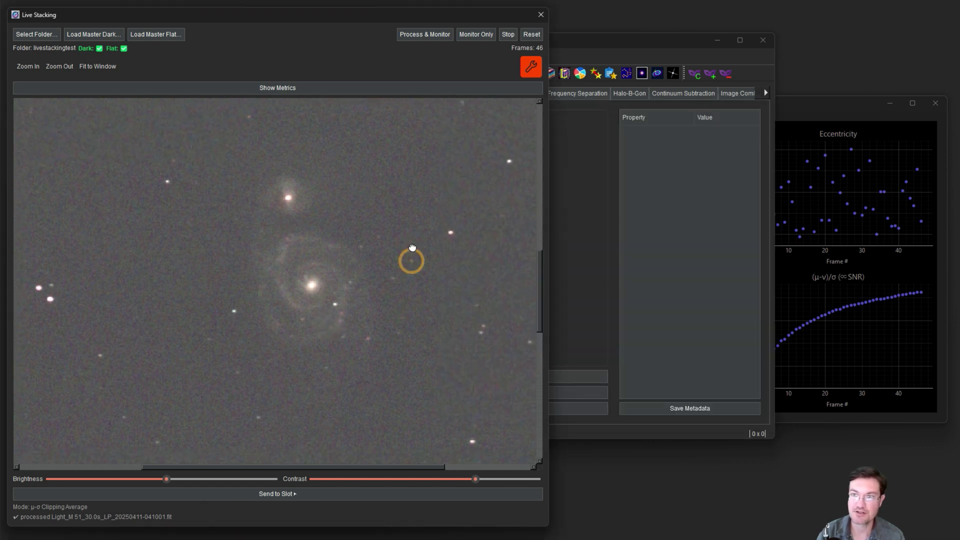
Step: Raise the live stack preview's contrast and lower its brightness
left_click(799, 104)
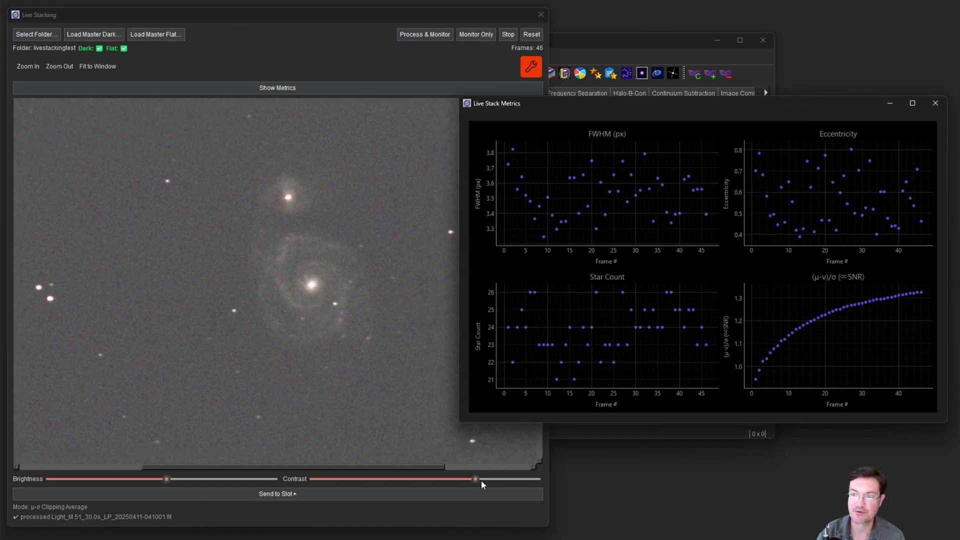
left_click_drag(478, 479, 505, 479)
left_click(167, 479)
left_click_drag(167, 479, 142, 479)
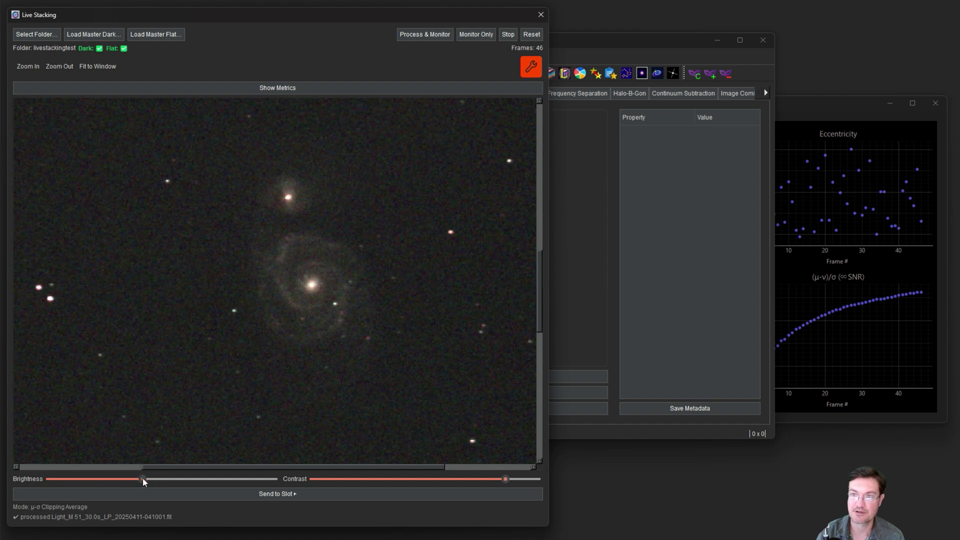
left_click_drag(505, 478, 531, 479)
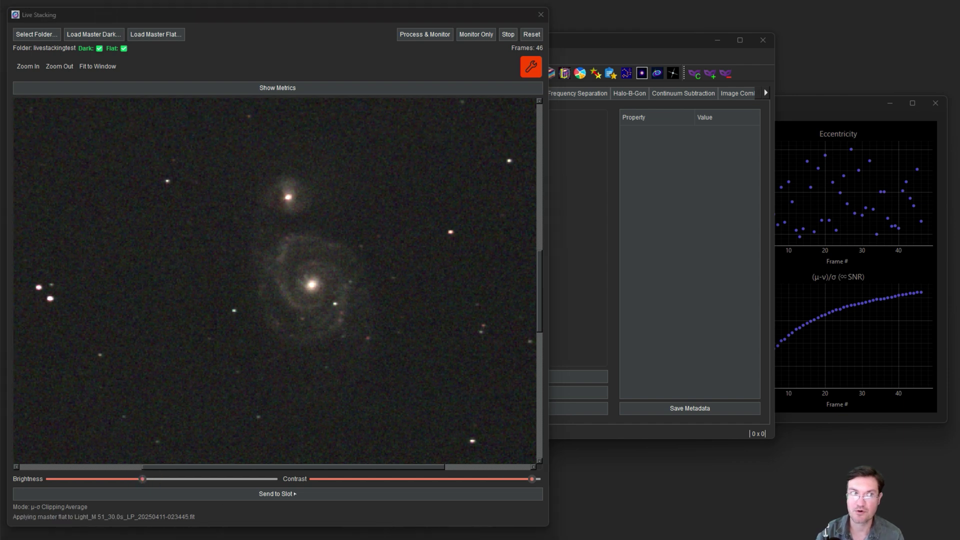
Step: Check the metrics plots, then lower the preview contrast and slide Live Stacking to the right
left_click(825, 107)
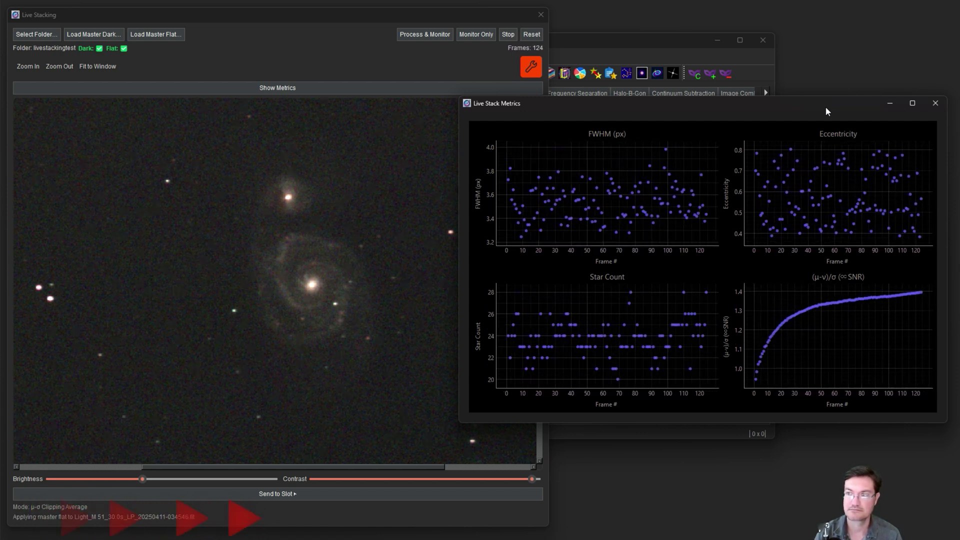
left_click(343, 311)
left_click_drag(346, 313, 340, 339)
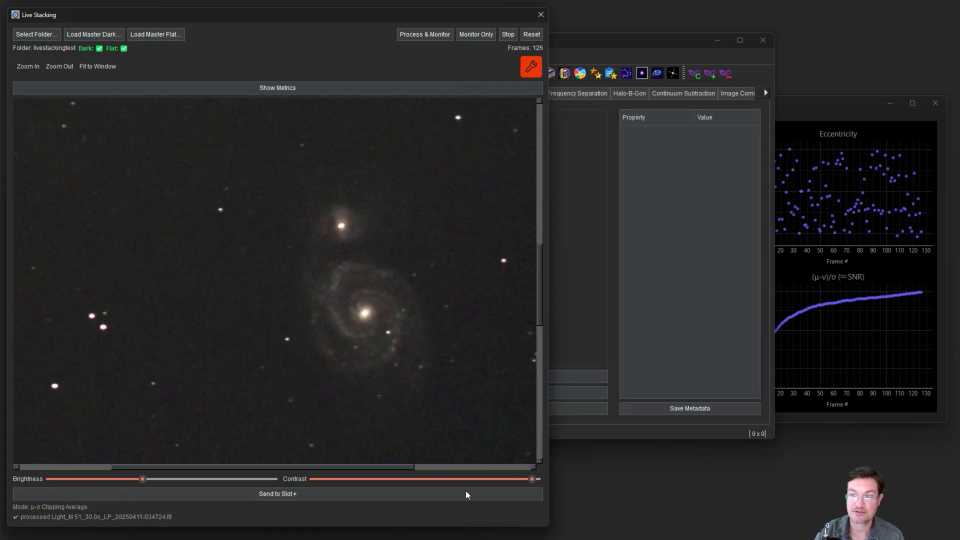
left_click_drag(532, 478, 425, 480)
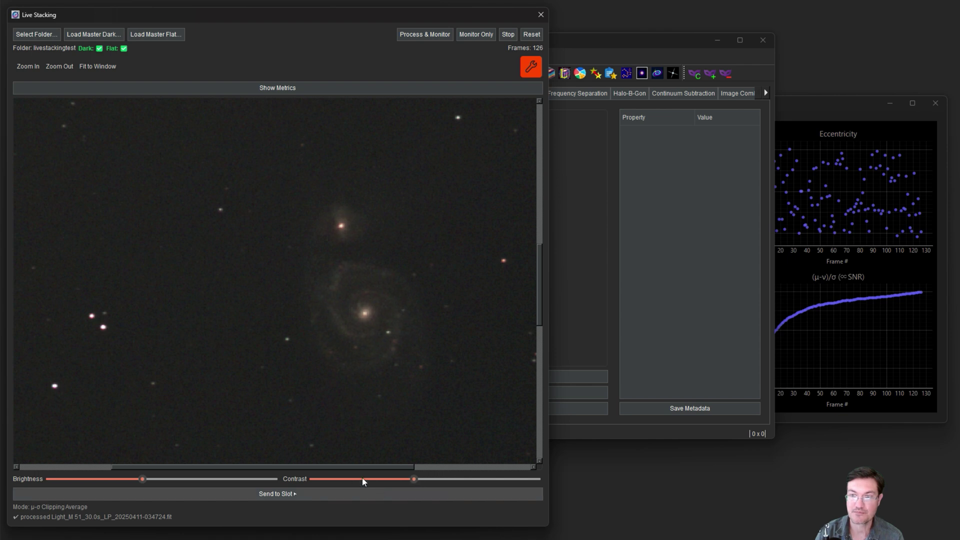
left_click_drag(350, 20, 688, 20)
Step: Send the stacked M51 image to slot 0
left_click(587, 492)
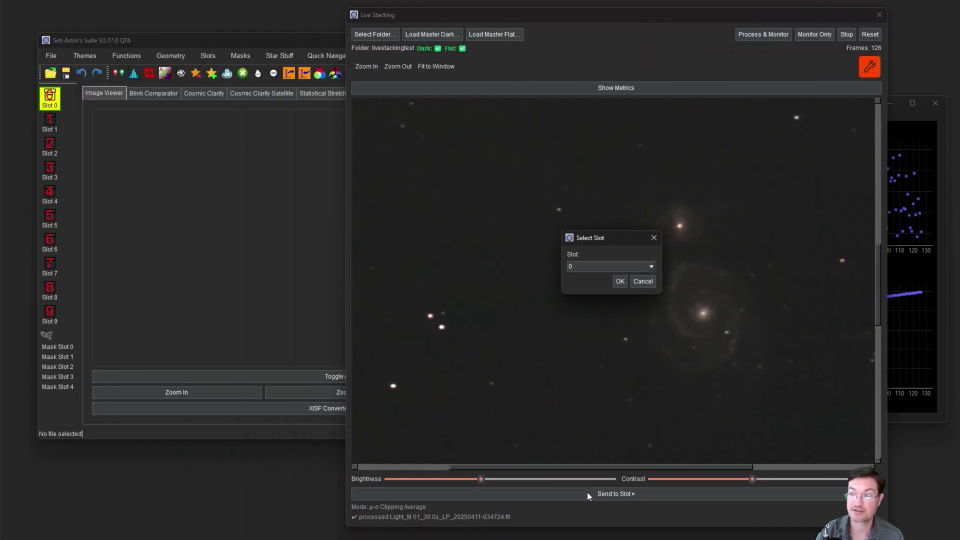
left_click(619, 281)
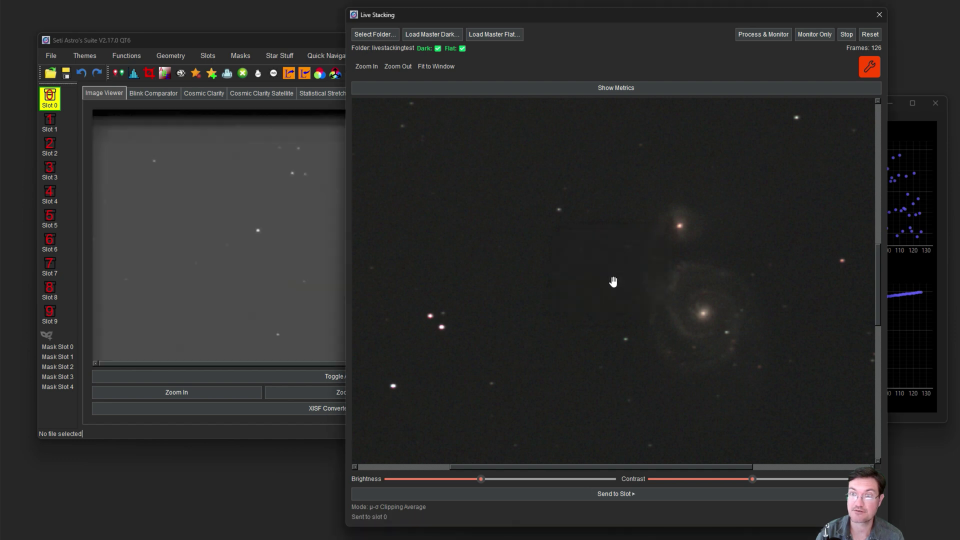
left_click(239, 257)
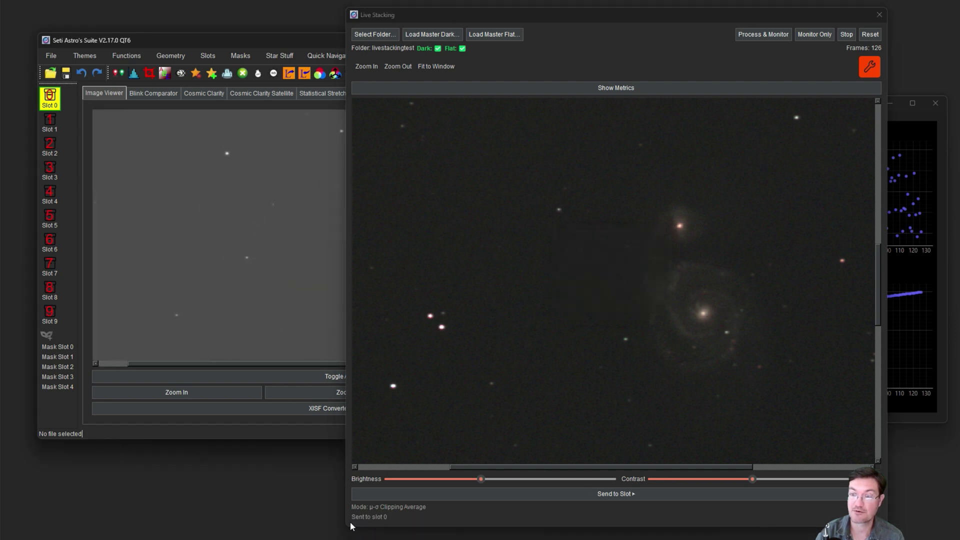
Step: Shrink the Live Stacking window, fit the stack to the preview, and move it right
left_click_drag(347, 524, 555, 460)
left_click(643, 65)
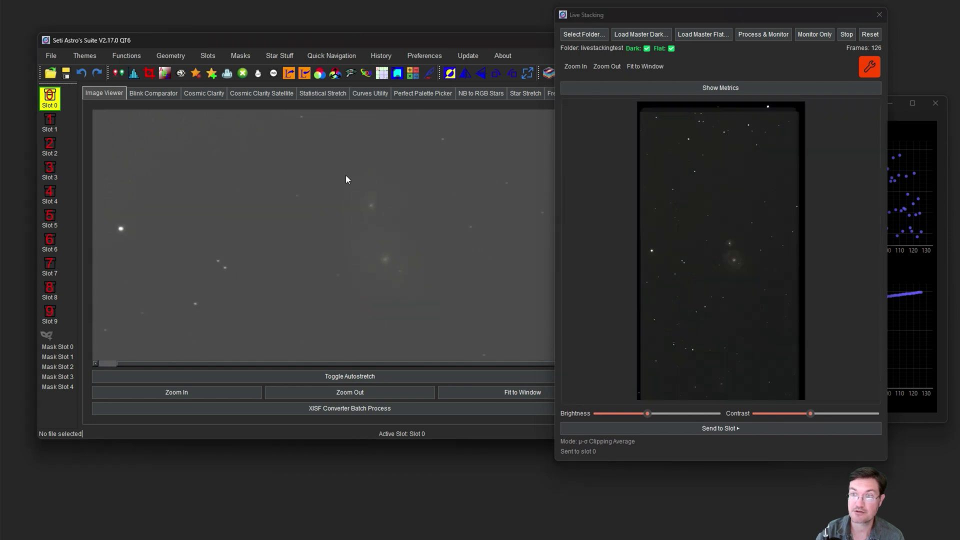
left_click(325, 240)
left_click_drag(582, 19, 767, 35)
Step: Draw a crop rectangle on the slot 0 M51 stack, apply the crop, and confirm success
left_click(283, 217)
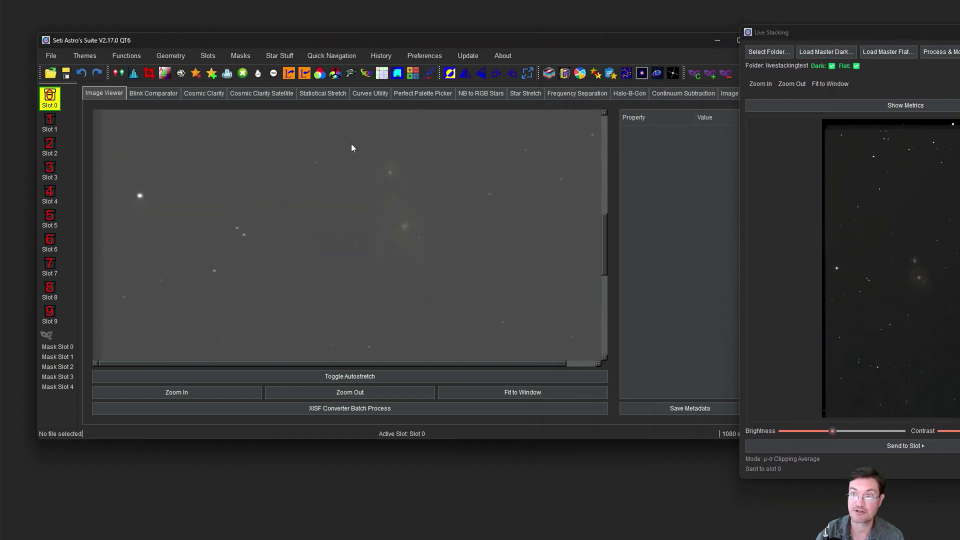
left_click(149, 73)
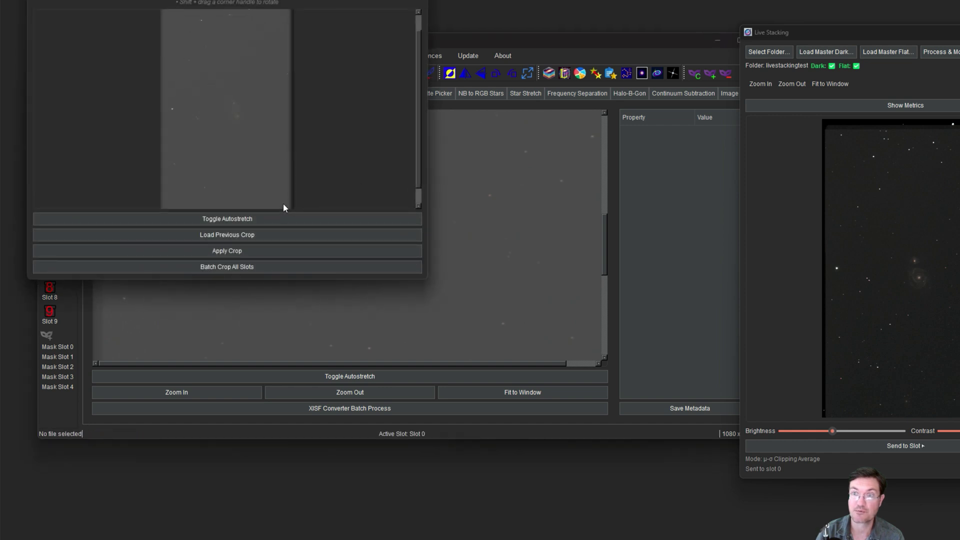
left_click_drag(283, 203, 214, 101)
left_click_drag(175, 50, 175, 50)
left_click(231, 250)
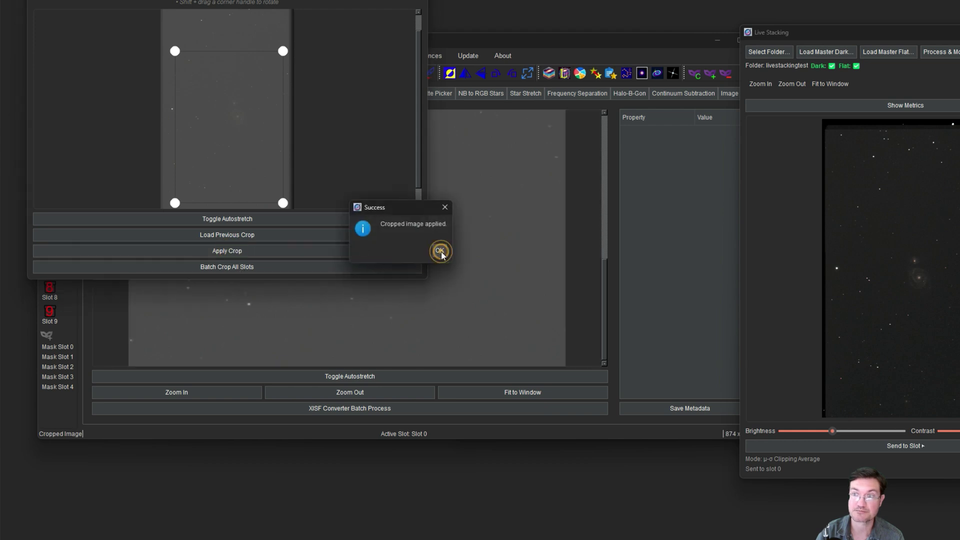
left_click(440, 251)
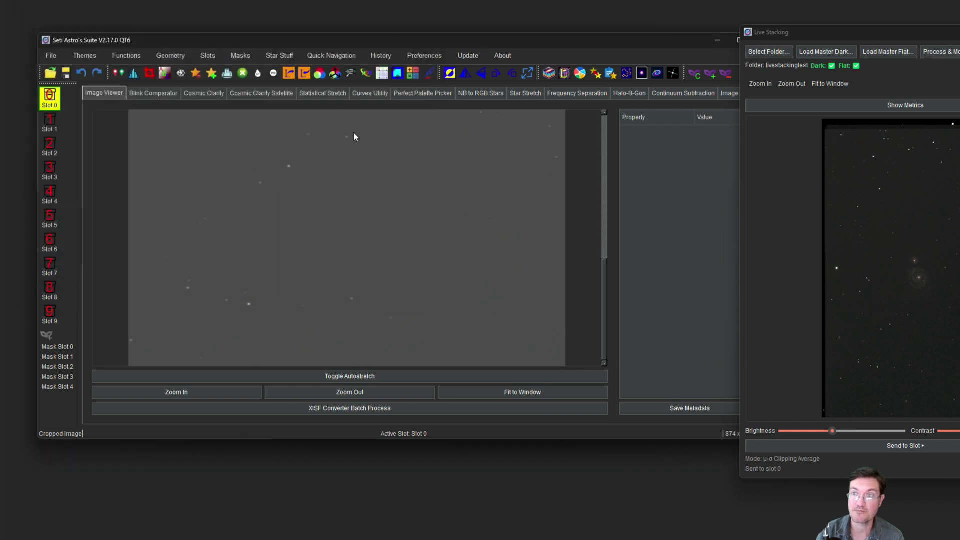
left_click(600, 299)
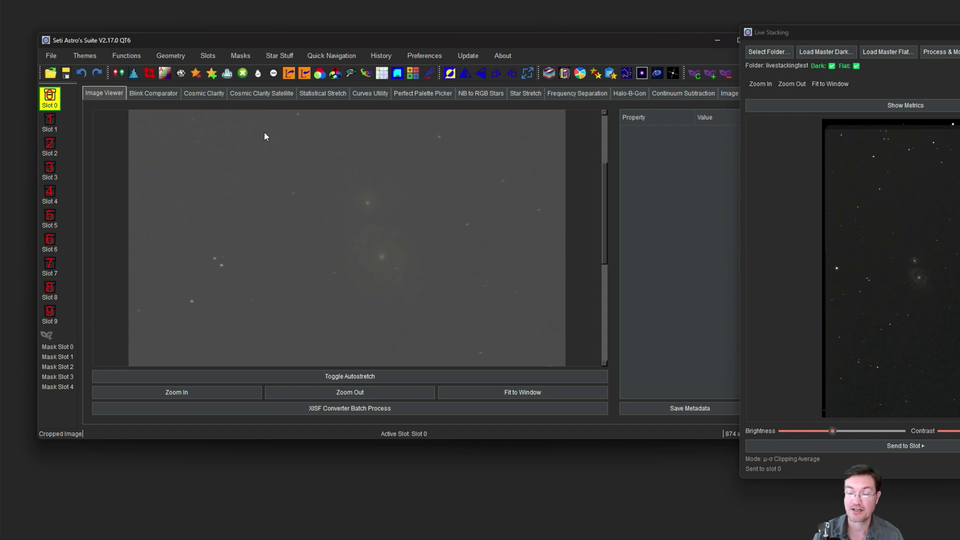
Step: Close the Live Stack Metrics window and park Live Stacking to the right of the cropped image
left_click_drag(830, 30, 389, 70)
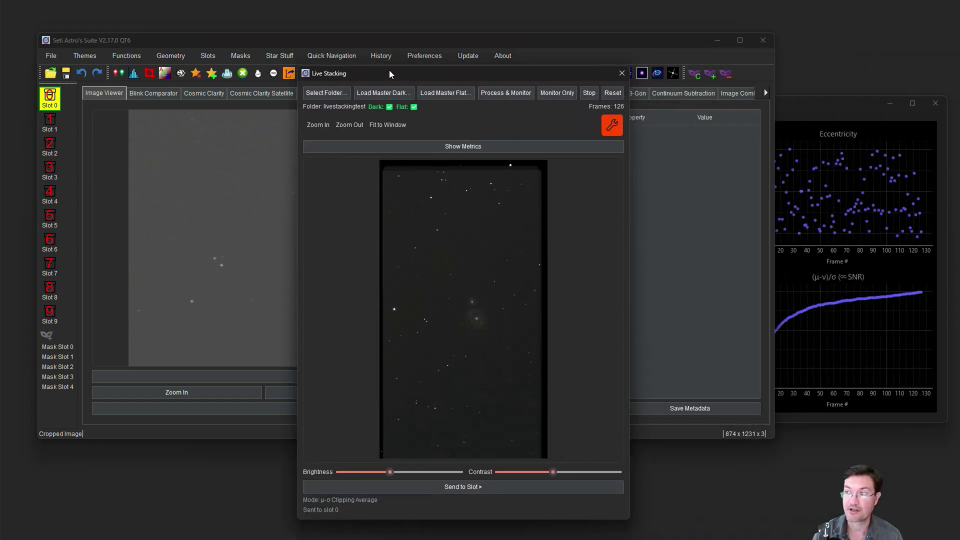
left_click(828, 101)
left_click(935, 101)
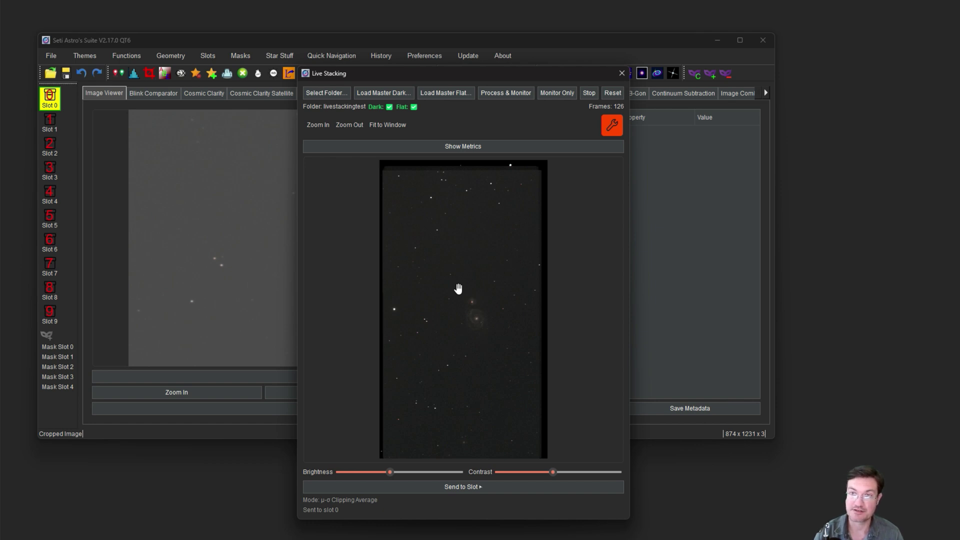
left_click_drag(356, 70, 633, 27)
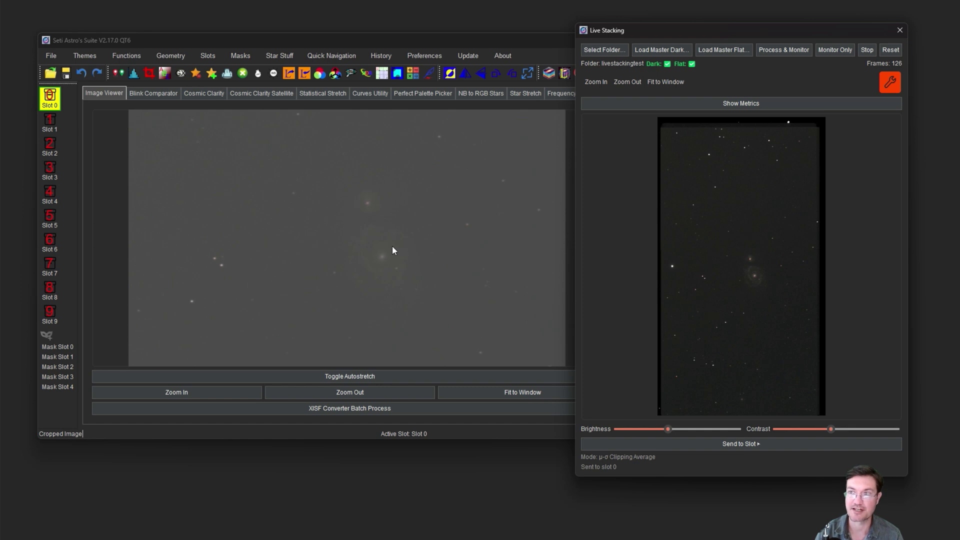
left_click_drag(705, 34, 750, 30)
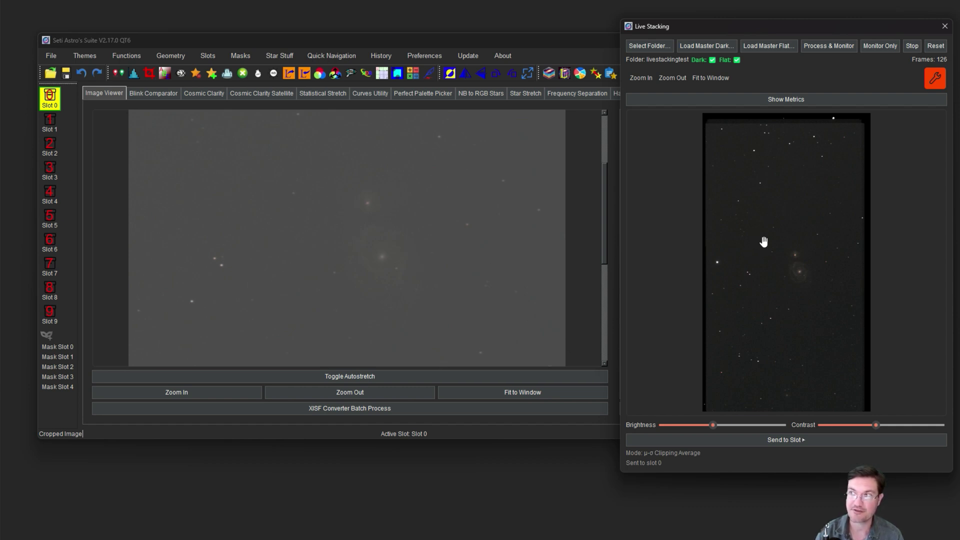
Step: Stop live stacking, reset it to 0 frames, and switch to Monitor Only
left_click(912, 48)
left_click(942, 46)
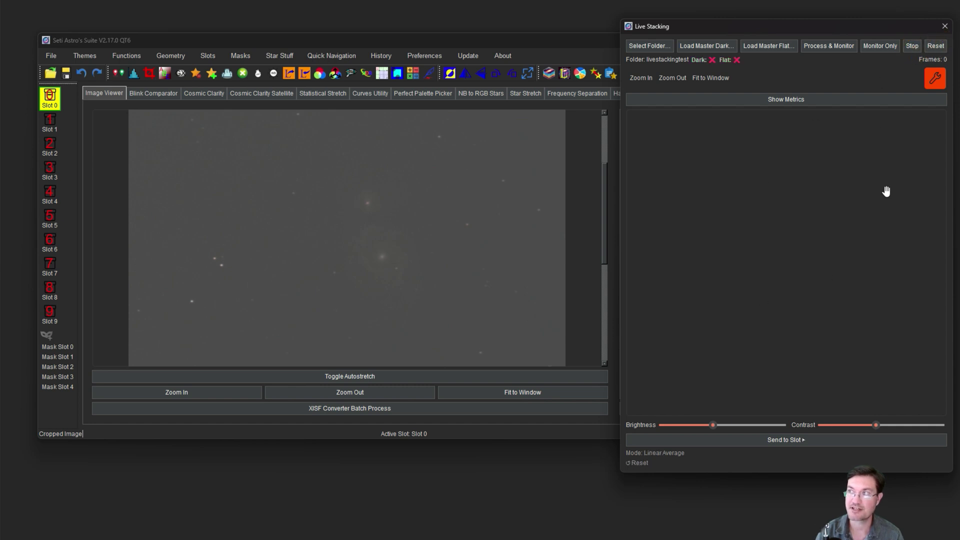
left_click(881, 47)
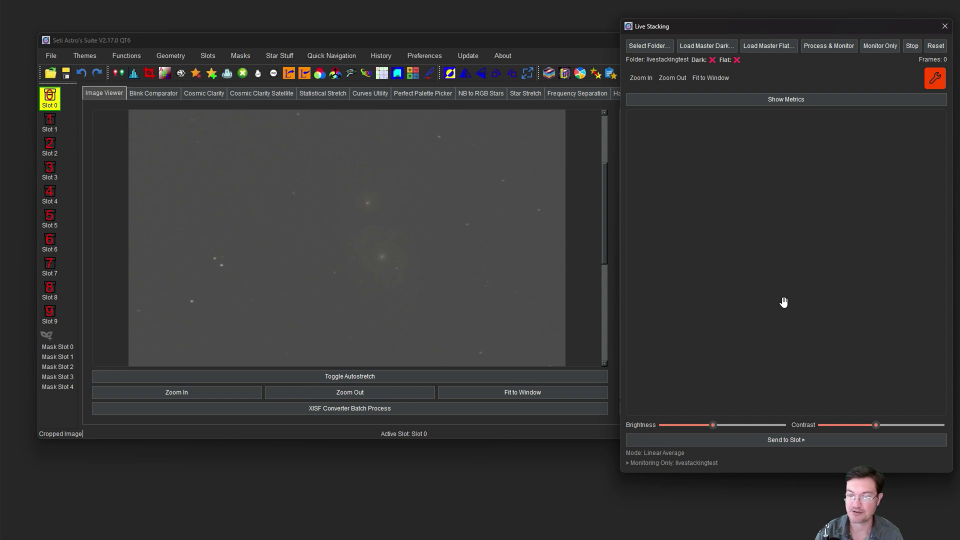